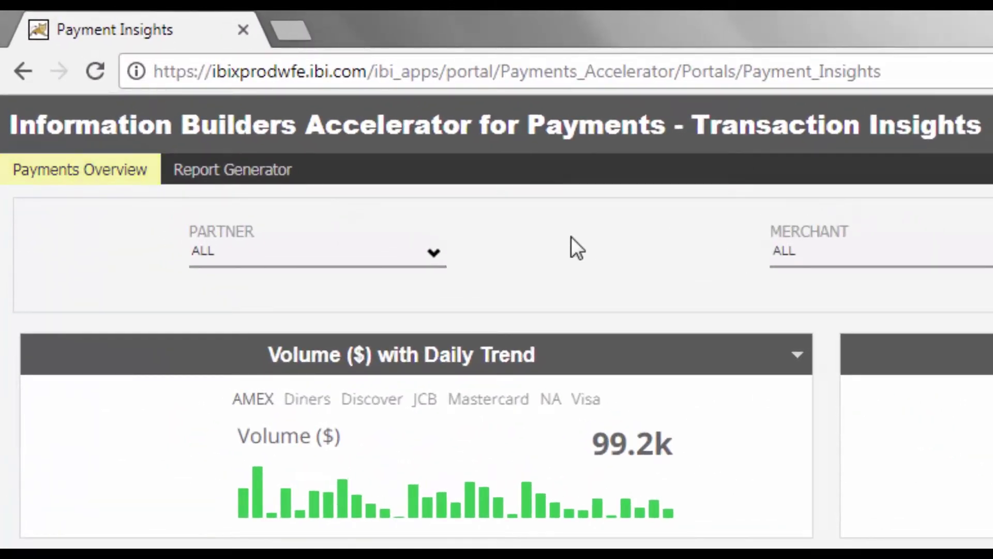
# - Preview the Report Generator, then switch the volume and average ticket trends between Visa and AMEX
pyautogui.click(233, 171)
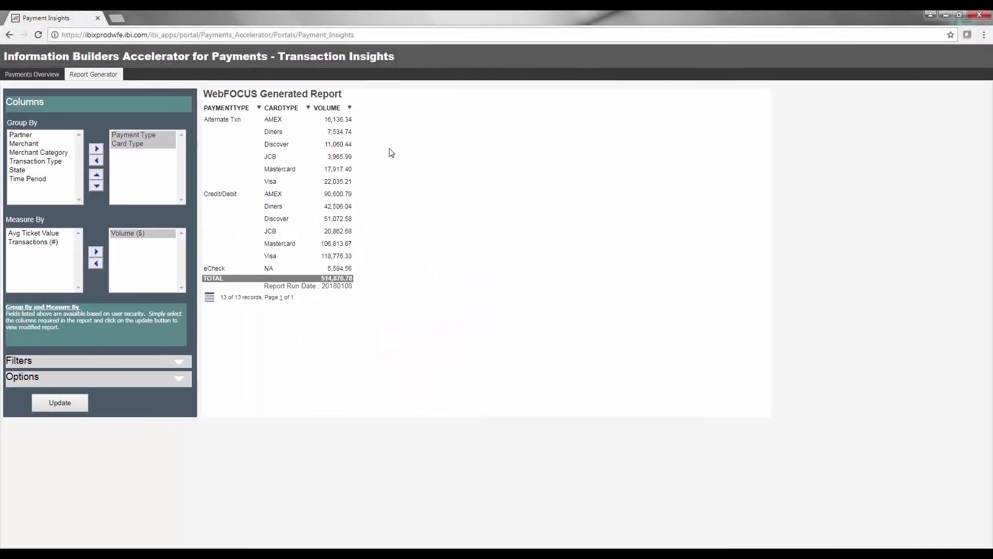
pyautogui.click(45, 77)
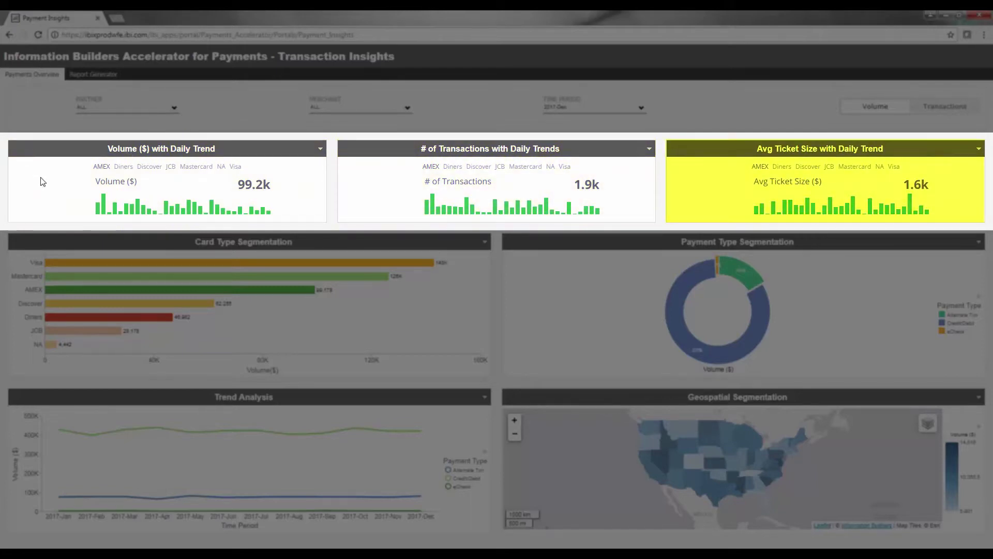
pyautogui.click(234, 167)
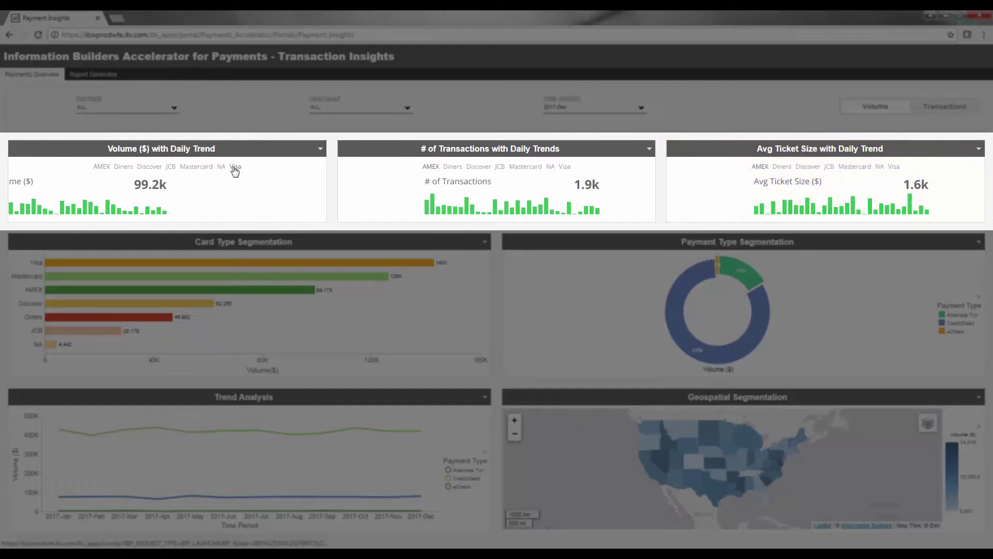
pyautogui.click(104, 169)
pyautogui.moveTo(597, 209)
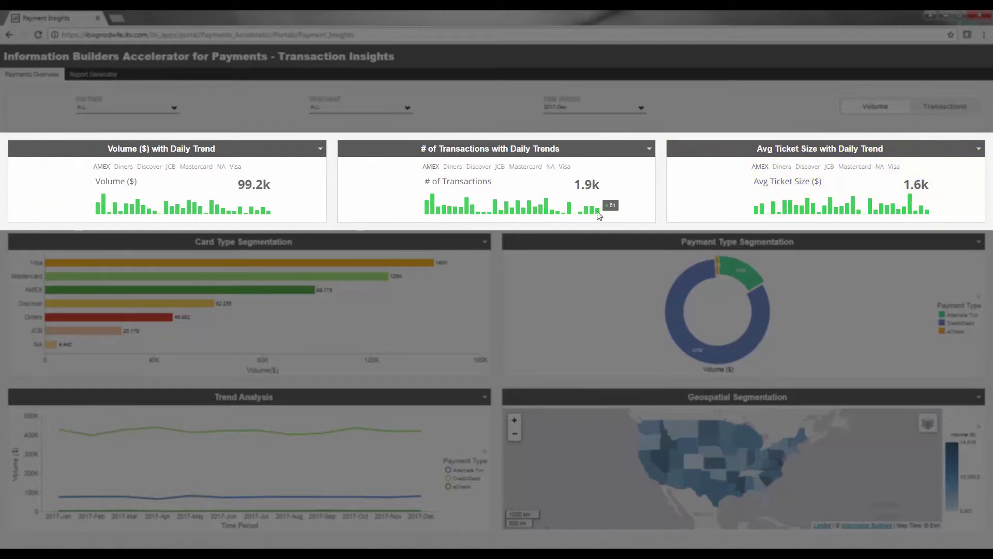
pyautogui.click(900, 168)
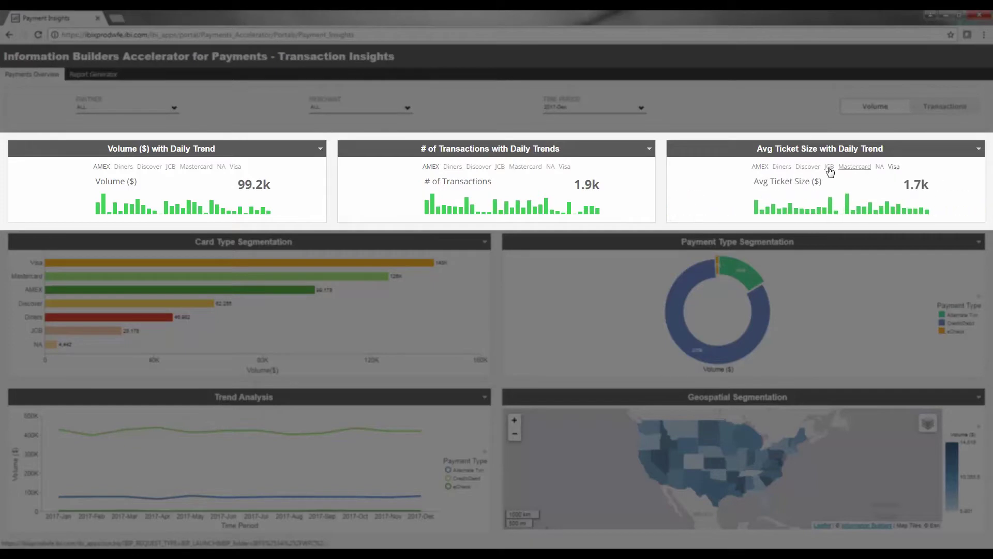
pyautogui.click(763, 167)
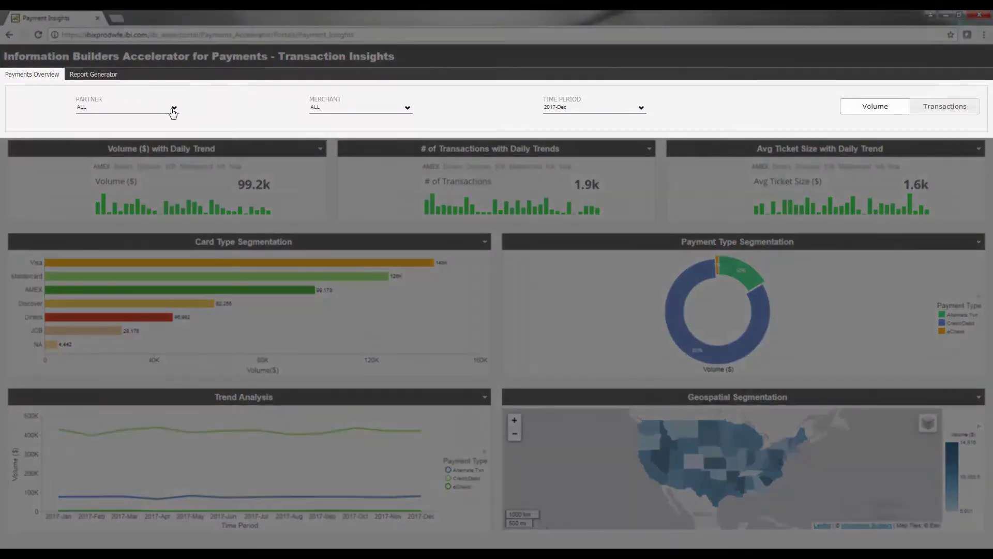
# - Set Partner to Johnson Holdings, Inc., Merchant to Candy Cane Lane, and Time Period to 2017-Jun
pyautogui.click(174, 108)
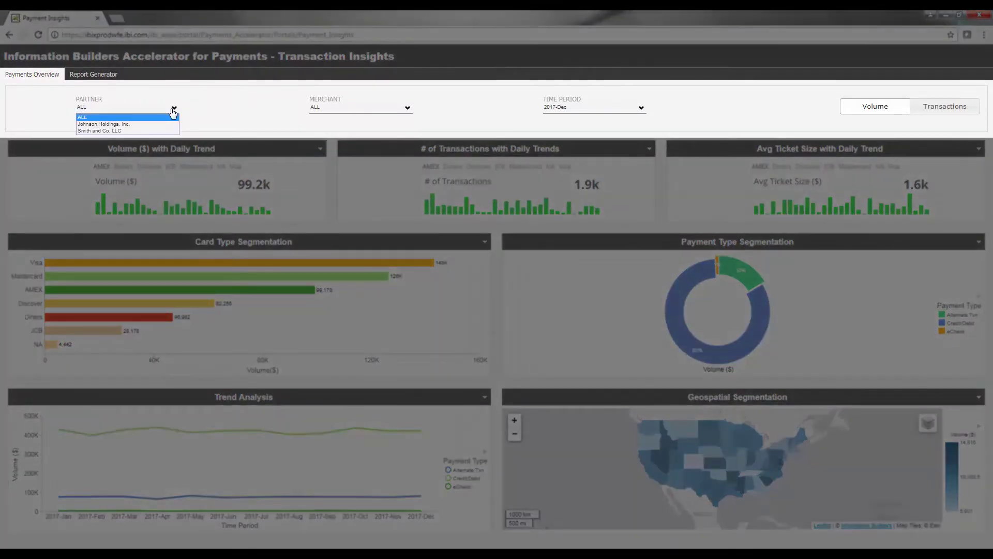
pyautogui.click(125, 124)
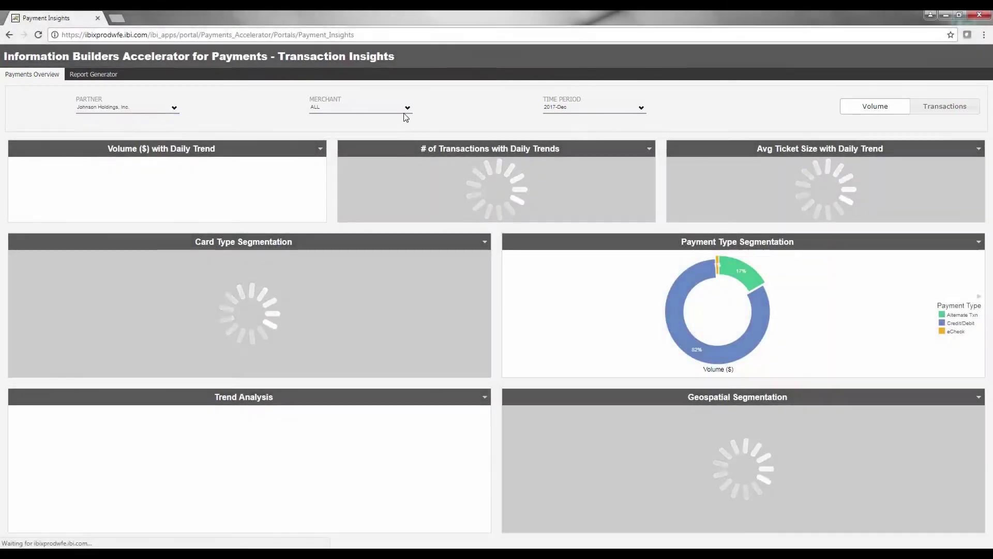
pyautogui.click(407, 109)
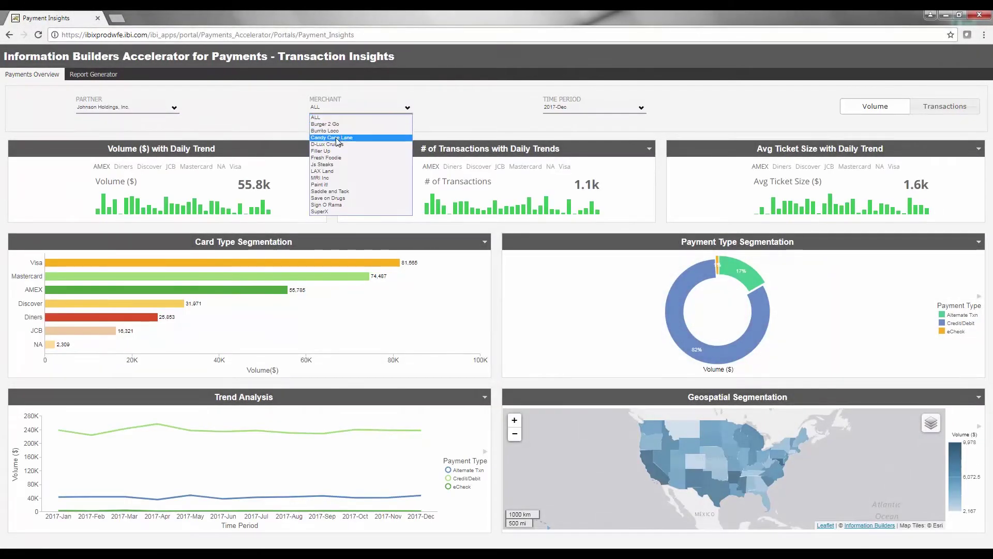
pyautogui.click(390, 137)
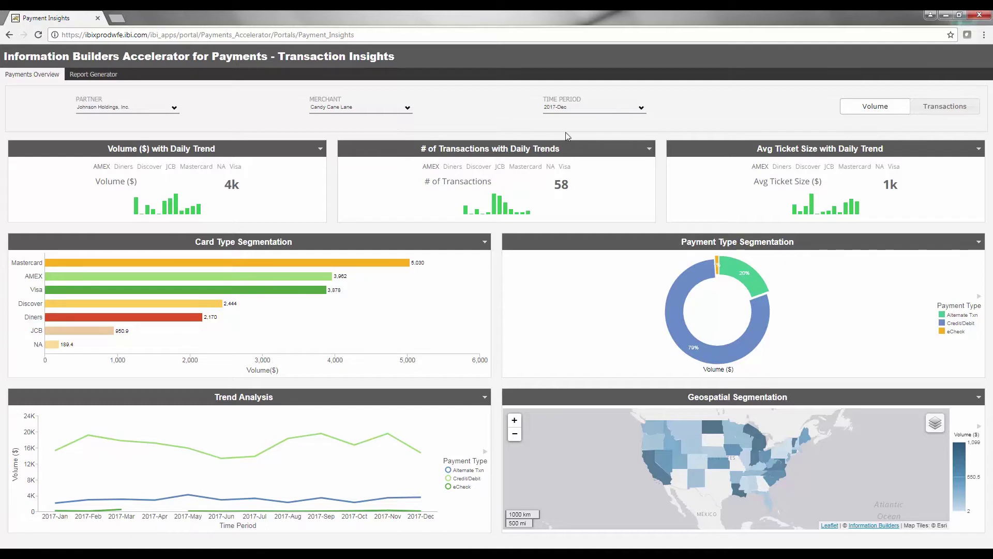
pyautogui.click(641, 108)
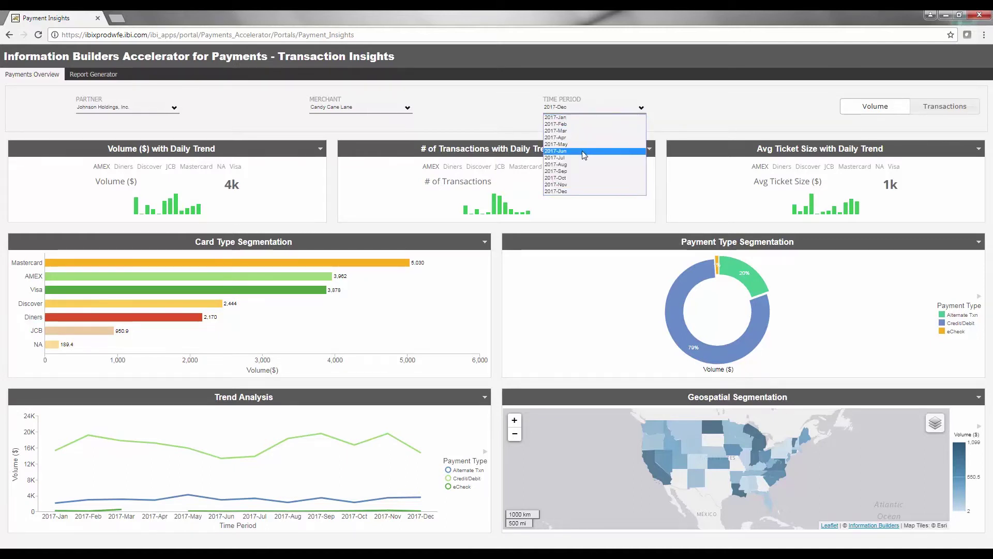
pyautogui.click(582, 151)
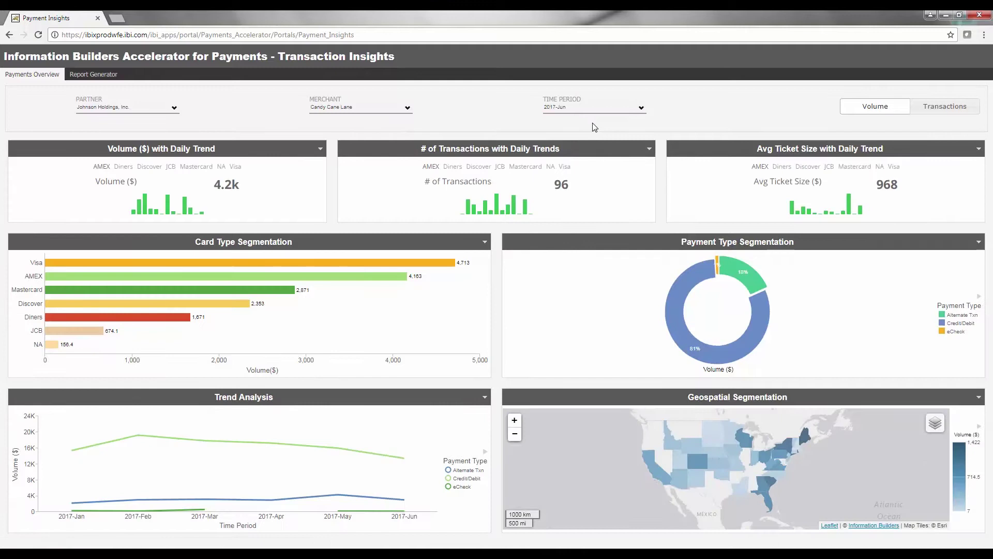
# - Show Transactions, return to Volume, set Partner to ALL, and set Time Period to 2017-Dec
pyautogui.click(944, 114)
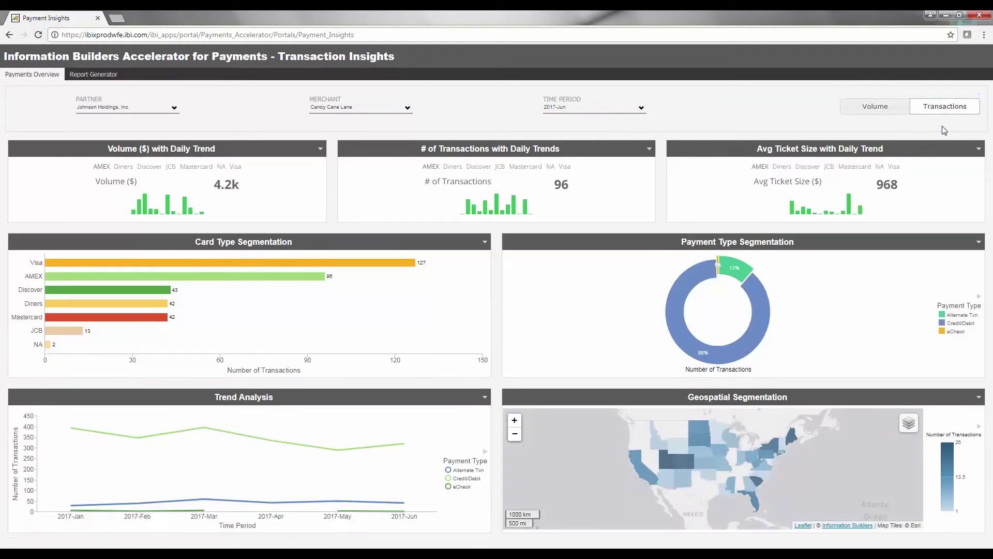
pyautogui.click(886, 111)
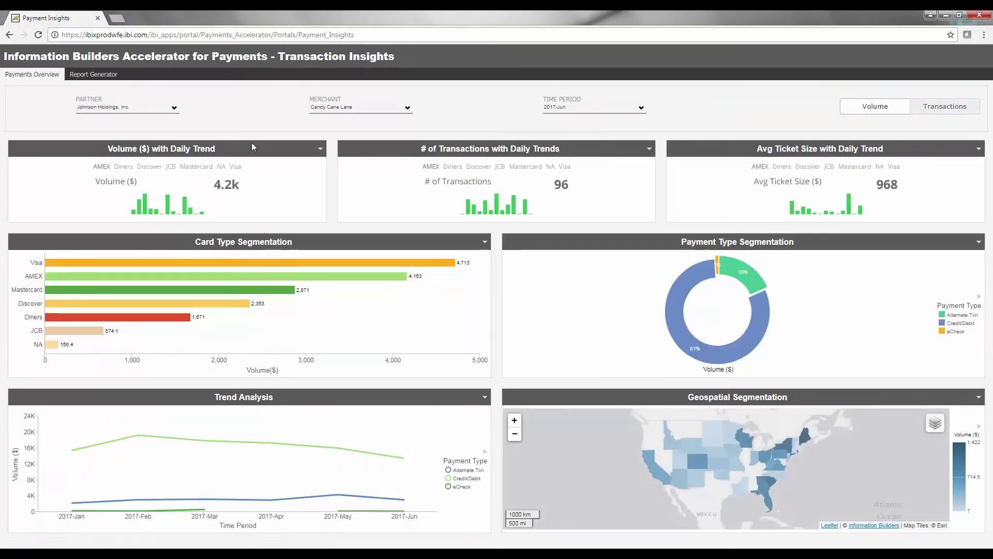
pyautogui.click(174, 108)
pyautogui.click(130, 118)
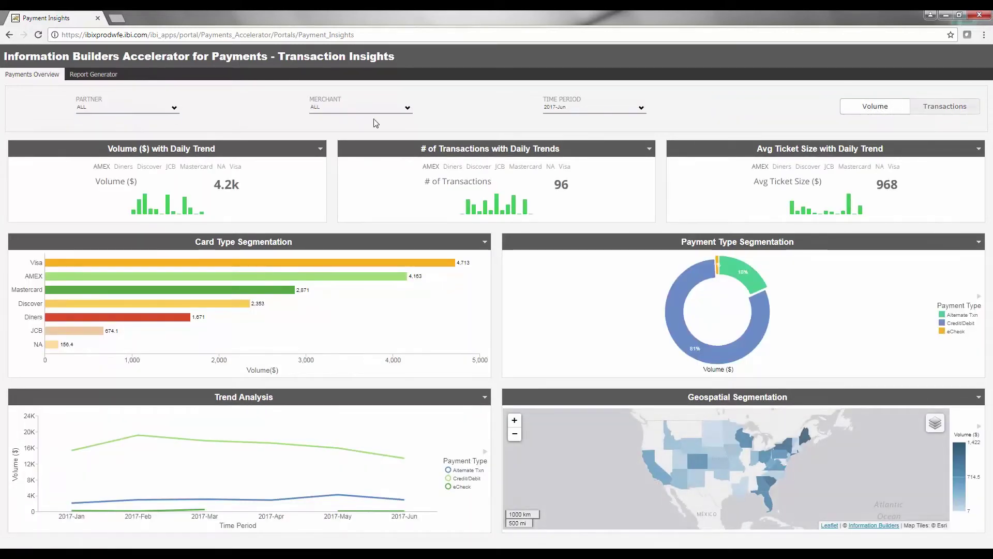
pyautogui.click(590, 108)
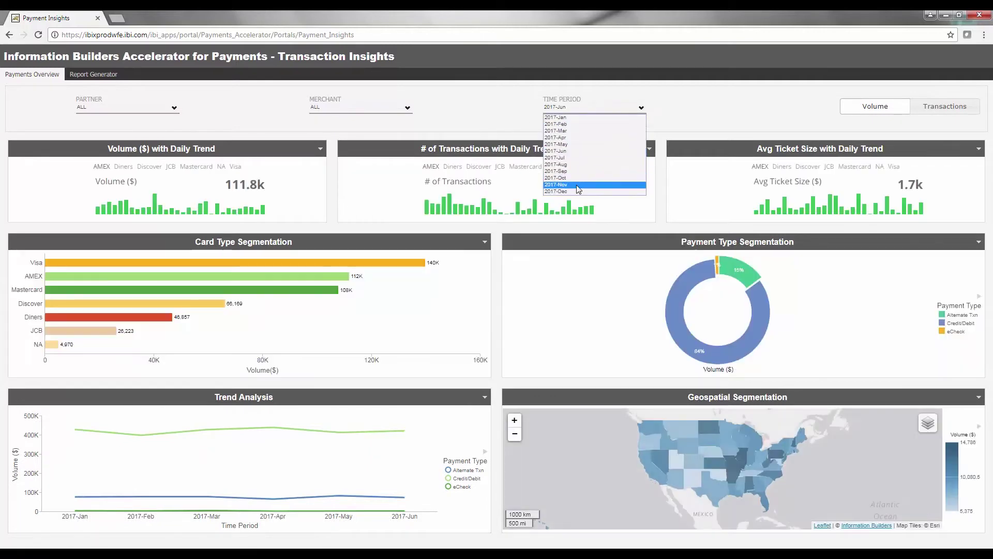
pyautogui.click(584, 192)
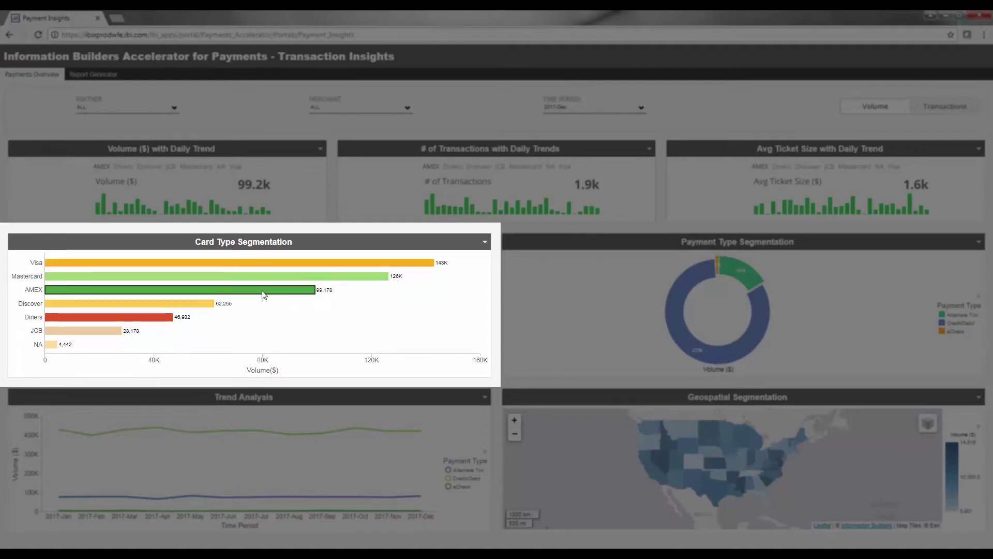
pyautogui.moveTo(258, 277)
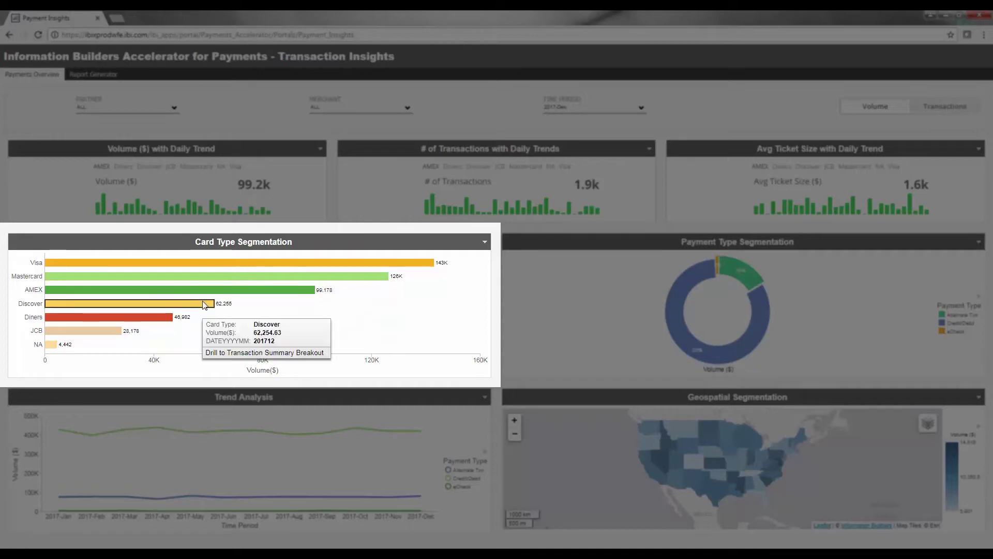
pyautogui.moveTo(310, 262)
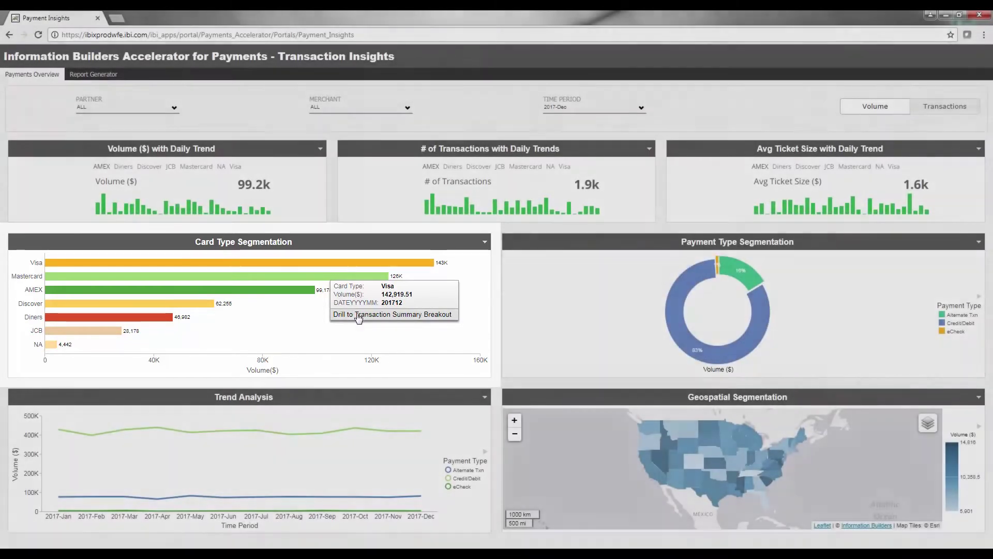
pyautogui.click(359, 315)
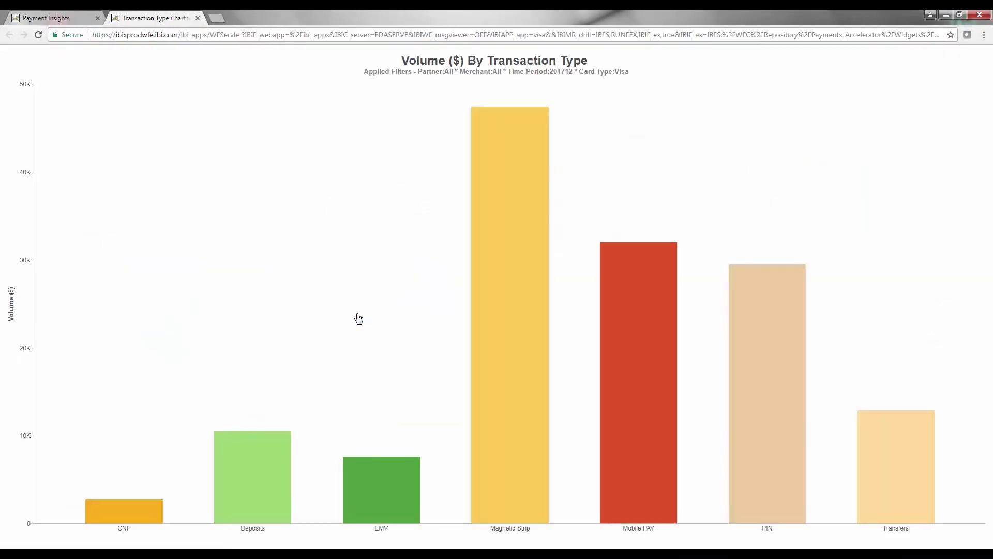
pyautogui.moveTo(510, 342)
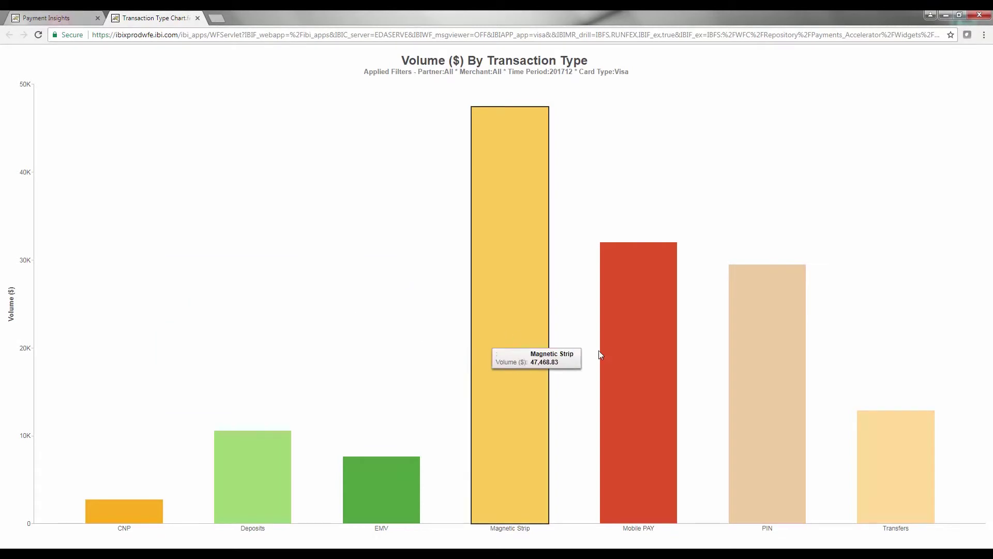
pyautogui.hotkey('ctrl', 'w')
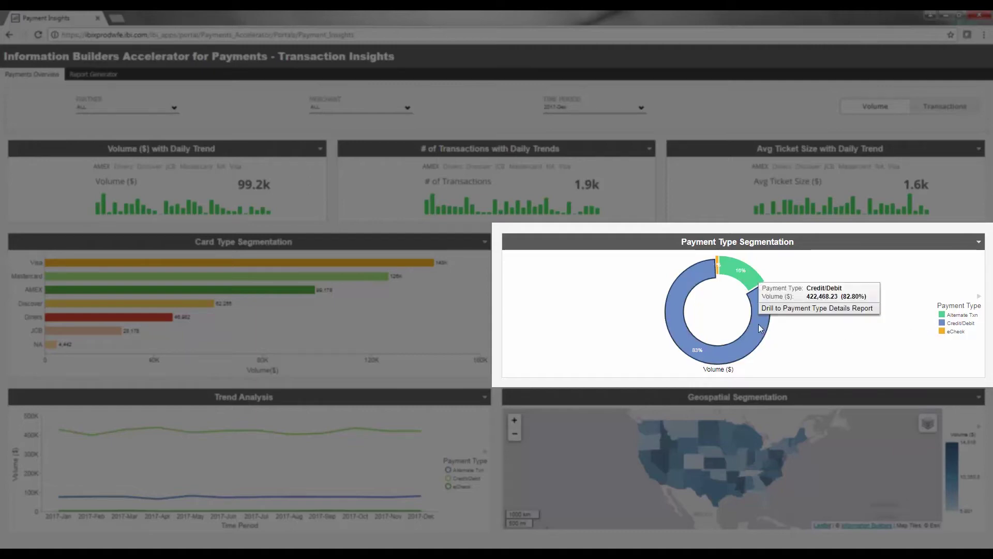
pyautogui.moveTo(741, 274)
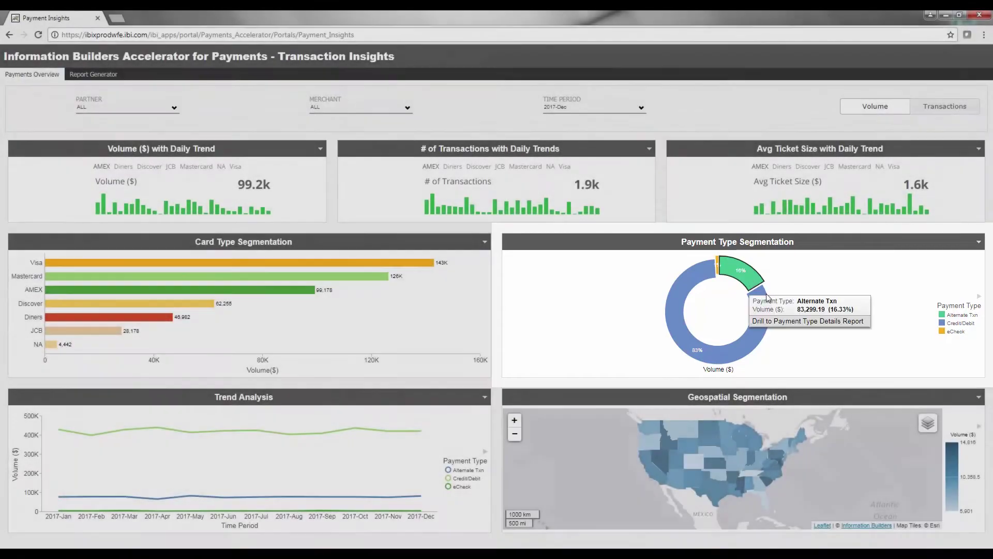
pyautogui.click(758, 286)
pyautogui.click(418, 70)
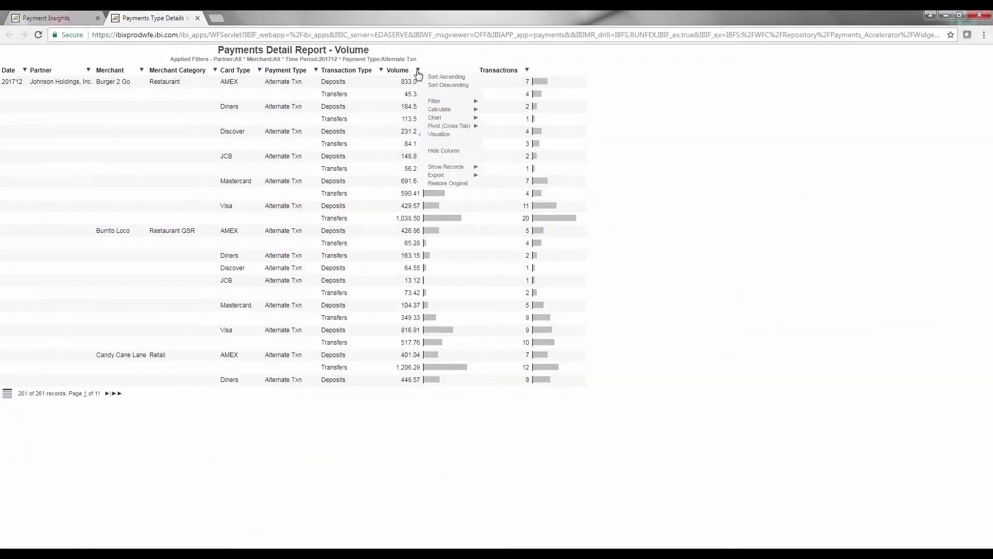
pyautogui.click(440, 87)
pyautogui.click(528, 70)
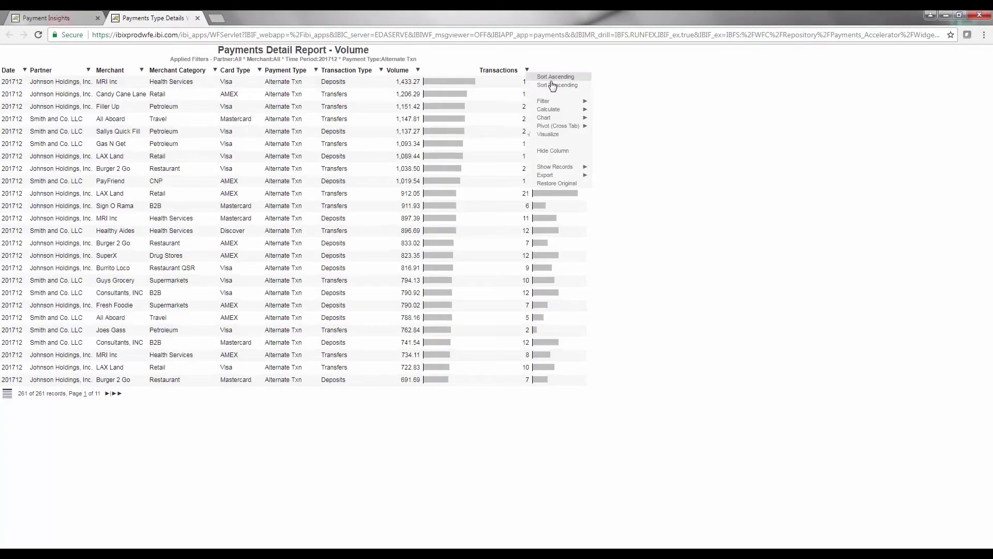
pyautogui.click(550, 87)
pyautogui.click(198, 18)
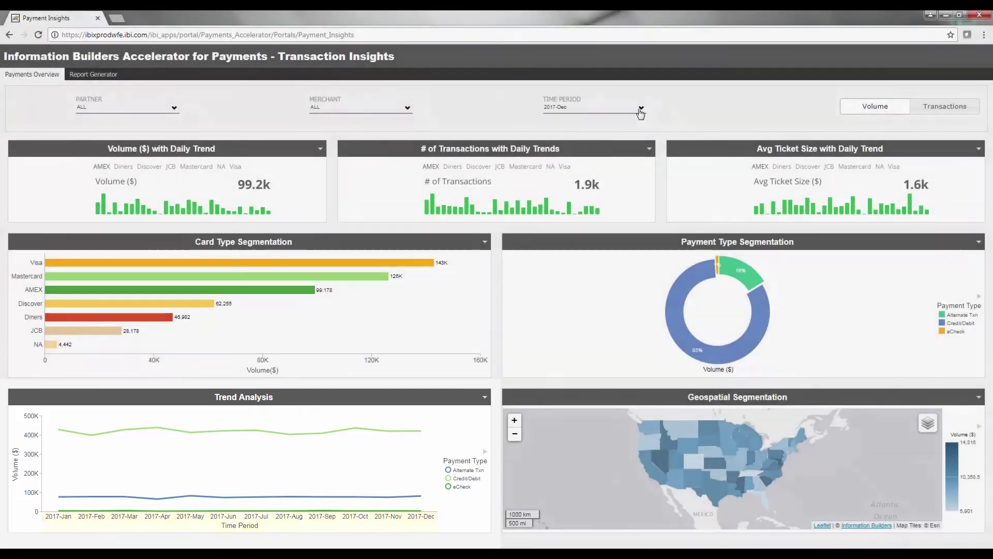
pyautogui.click(641, 108)
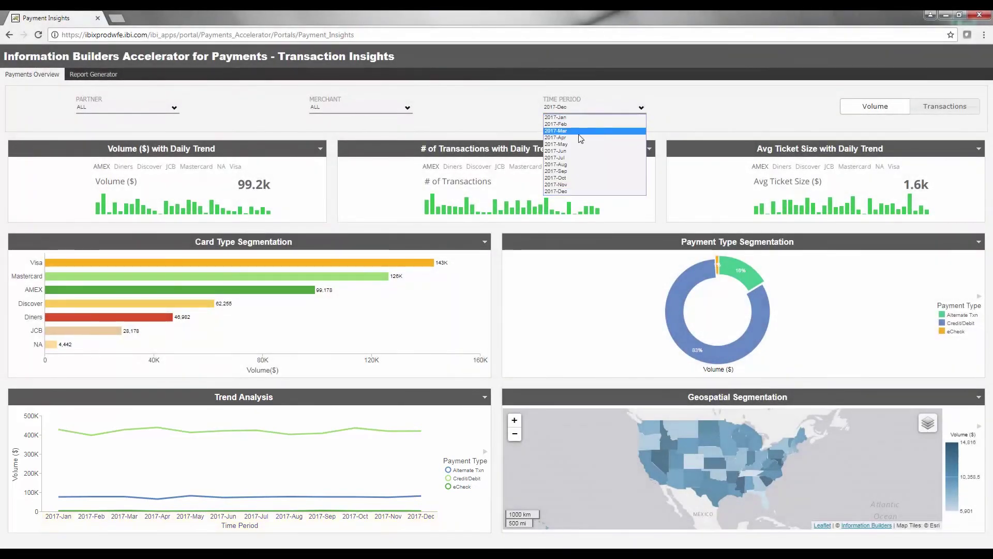
pyautogui.click(567, 151)
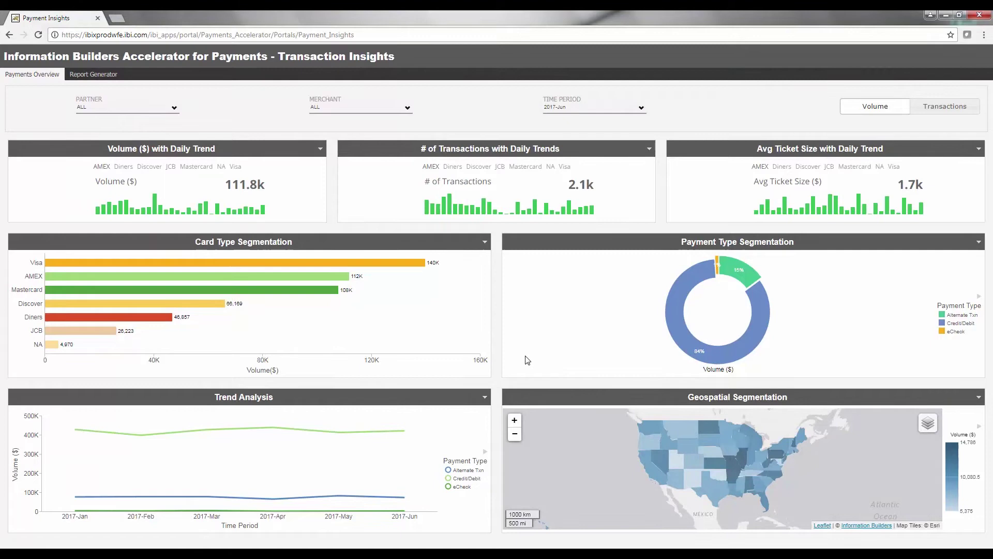
pyautogui.click(641, 107)
pyautogui.click(577, 196)
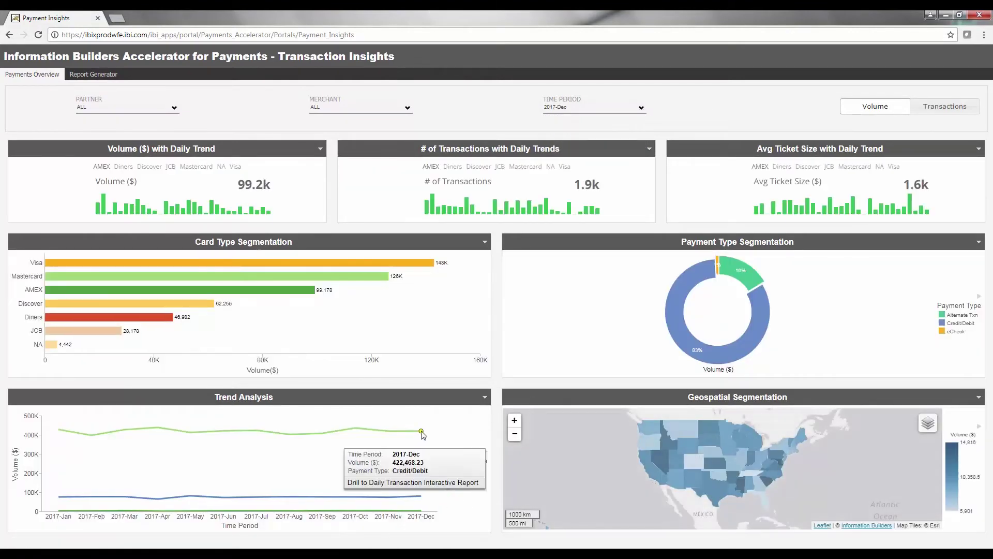
pyautogui.click(414, 480)
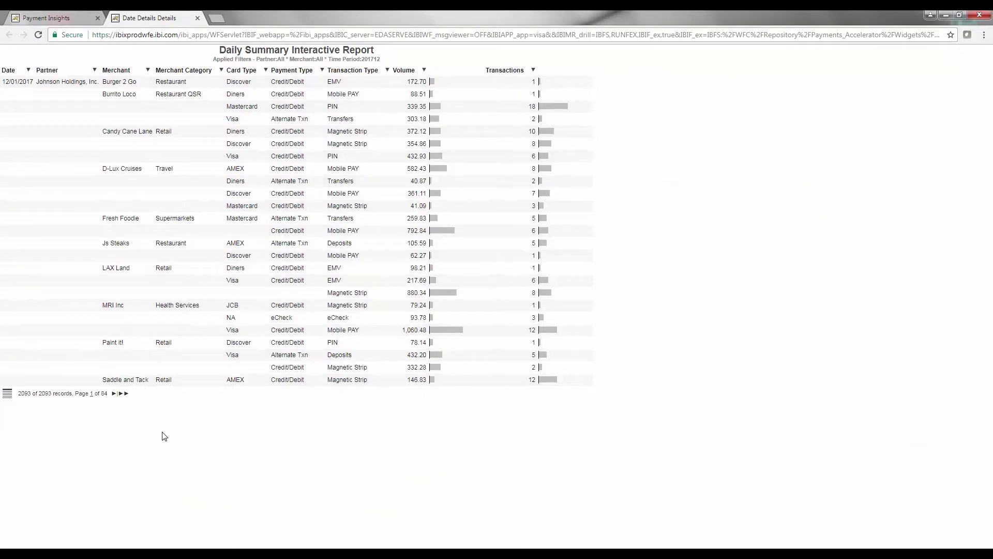
pyautogui.click(121, 393)
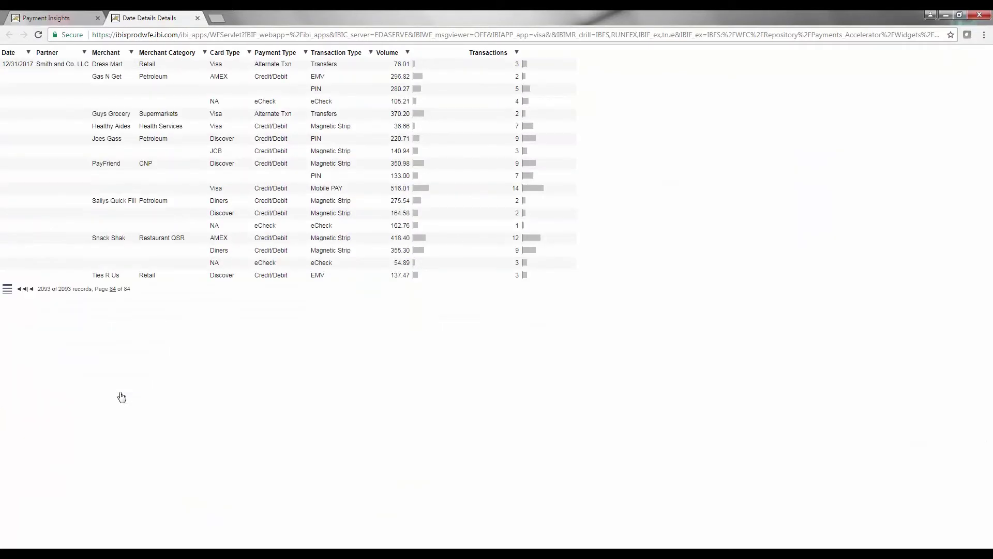
pyautogui.click(28, 289)
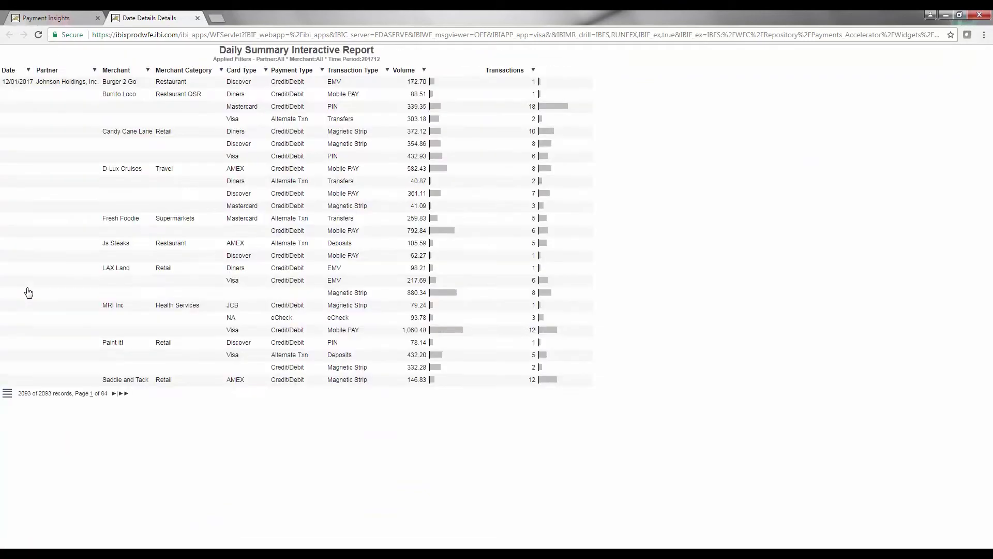
# - Close Date Details, drill New York into card-type volume, then close that chart
pyautogui.click(197, 18)
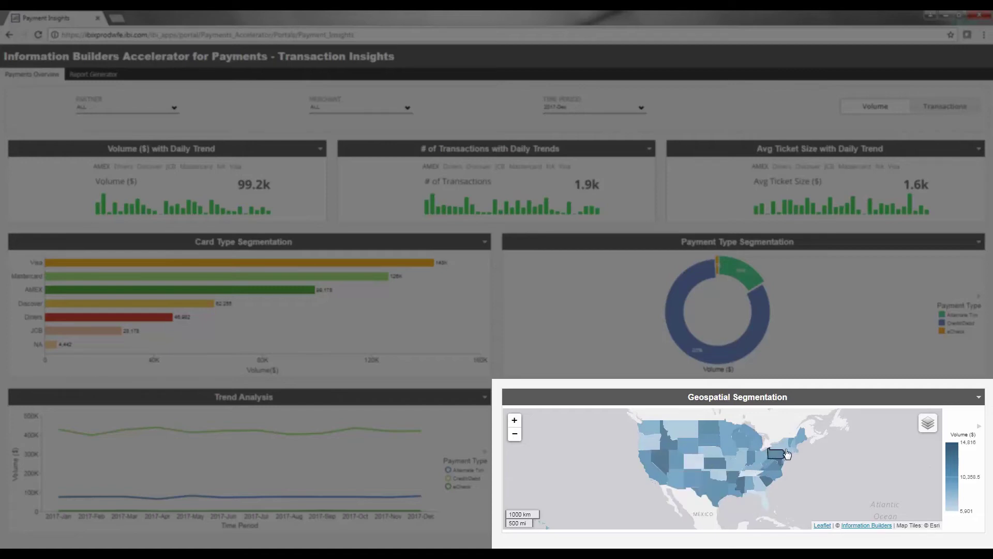
pyautogui.moveTo(785, 451)
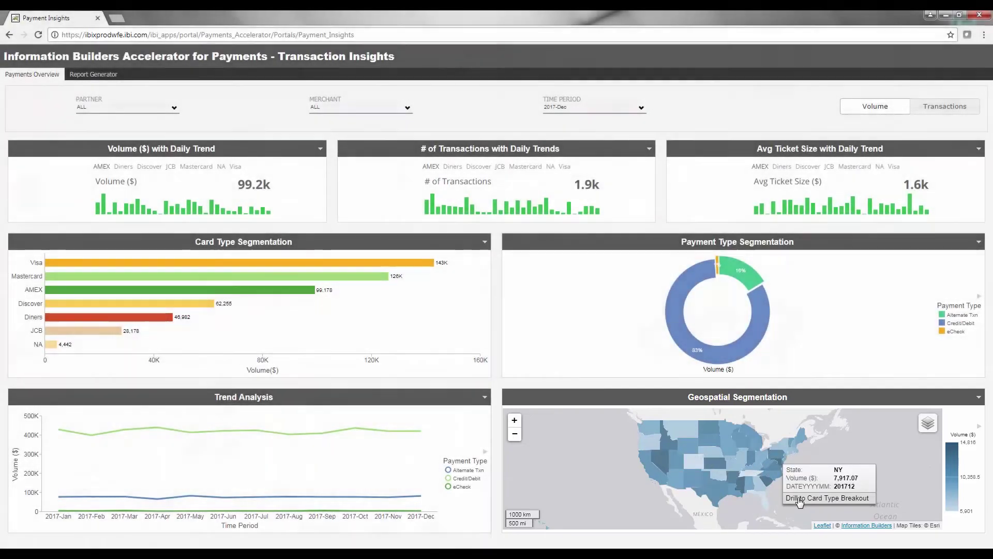
pyautogui.click(807, 502)
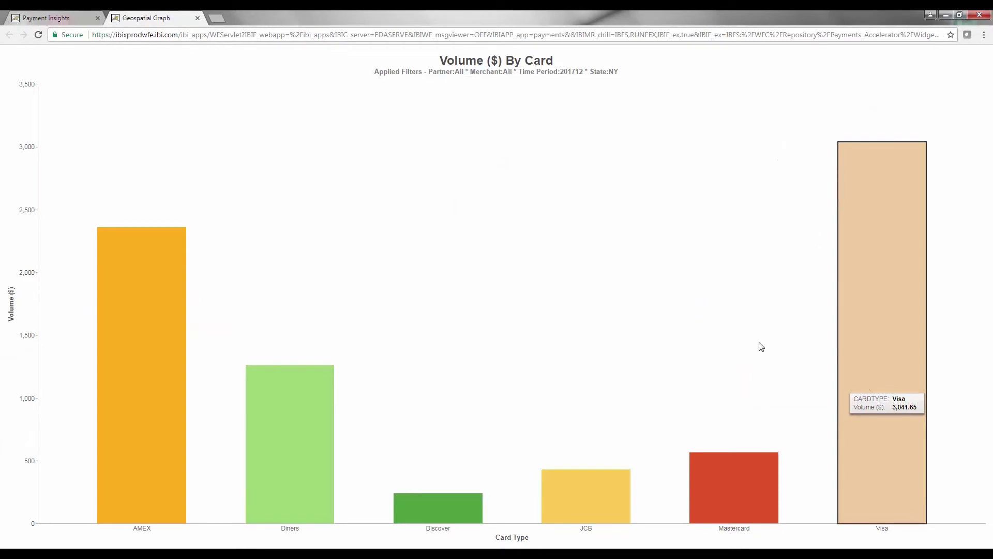
pyautogui.click(198, 18)
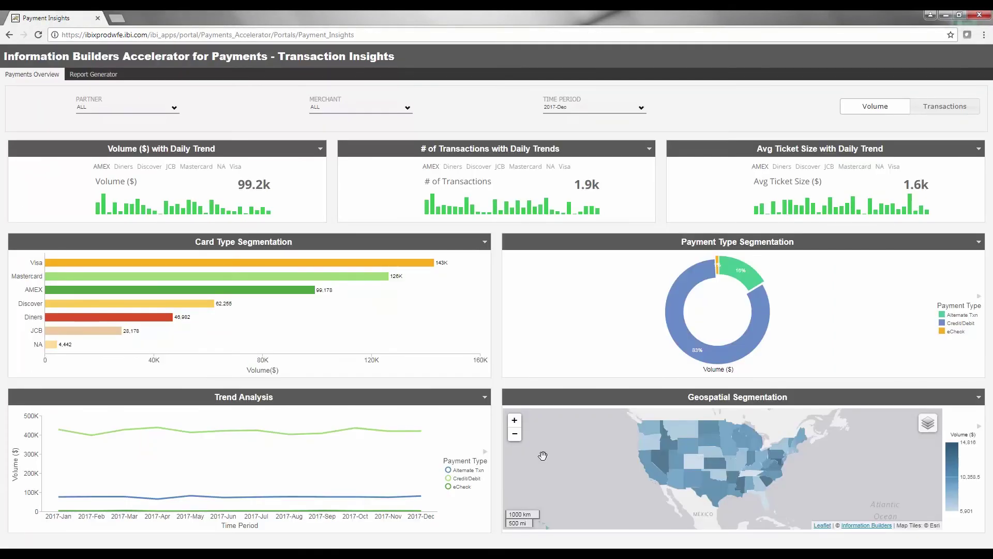
# - Add Merchant Category, State, Avg Ticket Value and Transactions (#) to the report, then update it
pyautogui.click(113, 76)
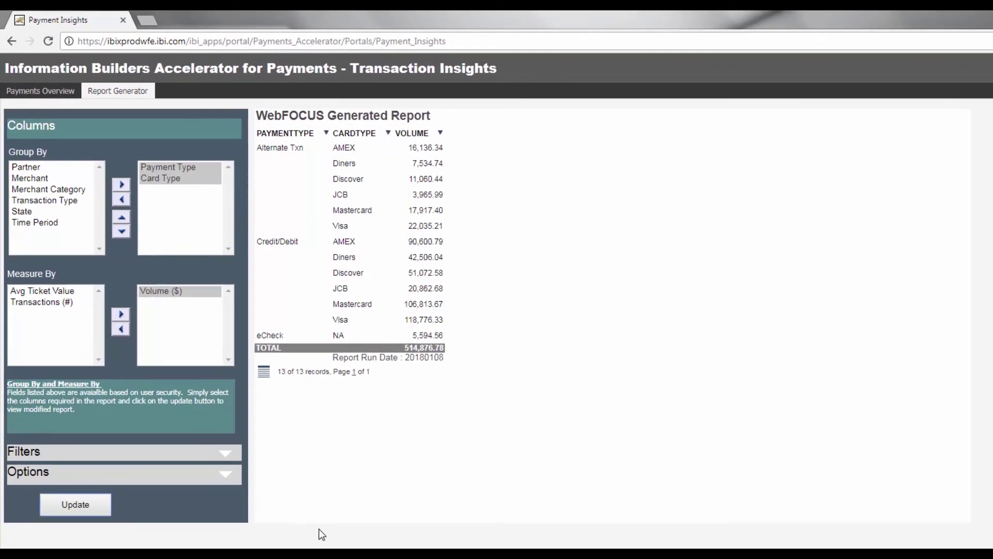
pyautogui.doubleClick(60, 189)
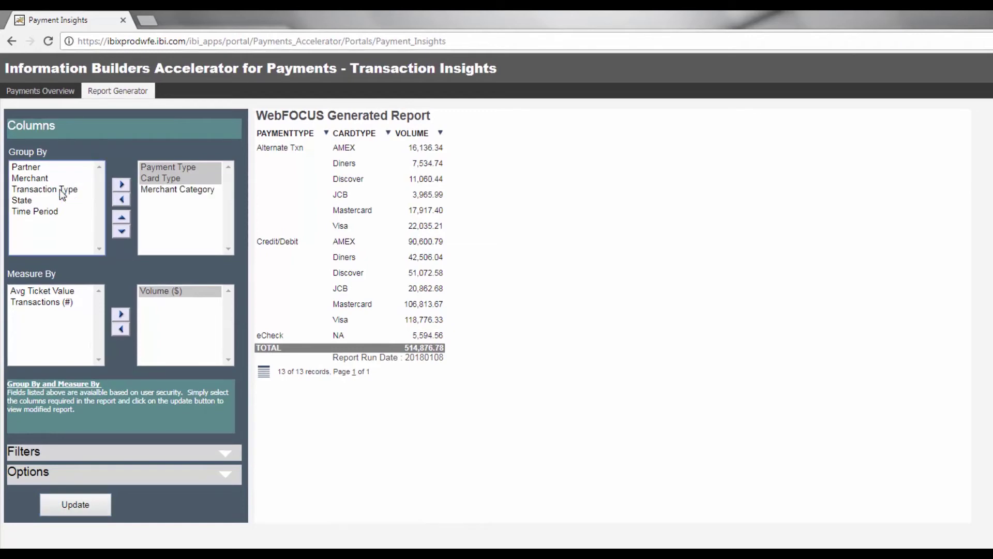
pyautogui.doubleClick(22, 200)
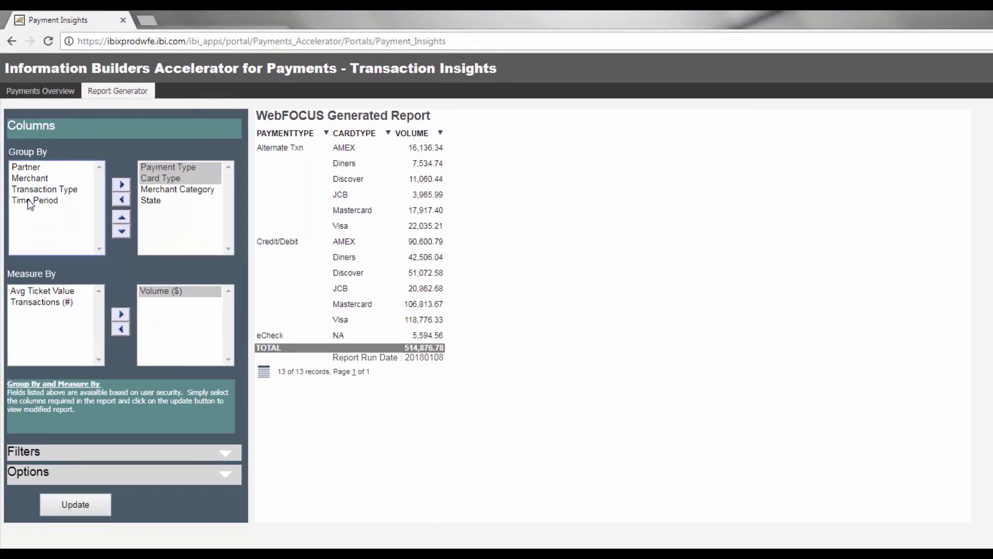
pyautogui.doubleClick(52, 287)
pyautogui.doubleClick(51, 293)
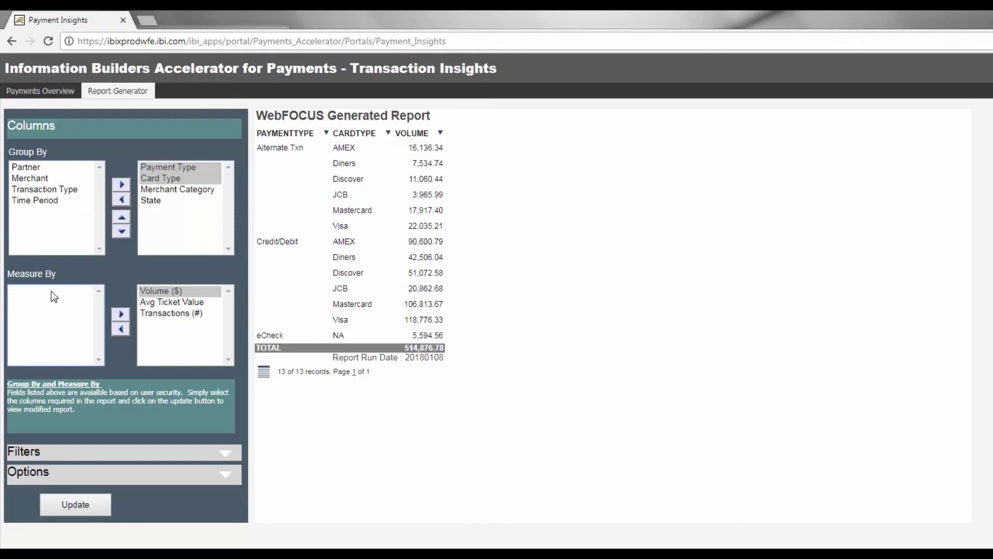
pyautogui.click(79, 504)
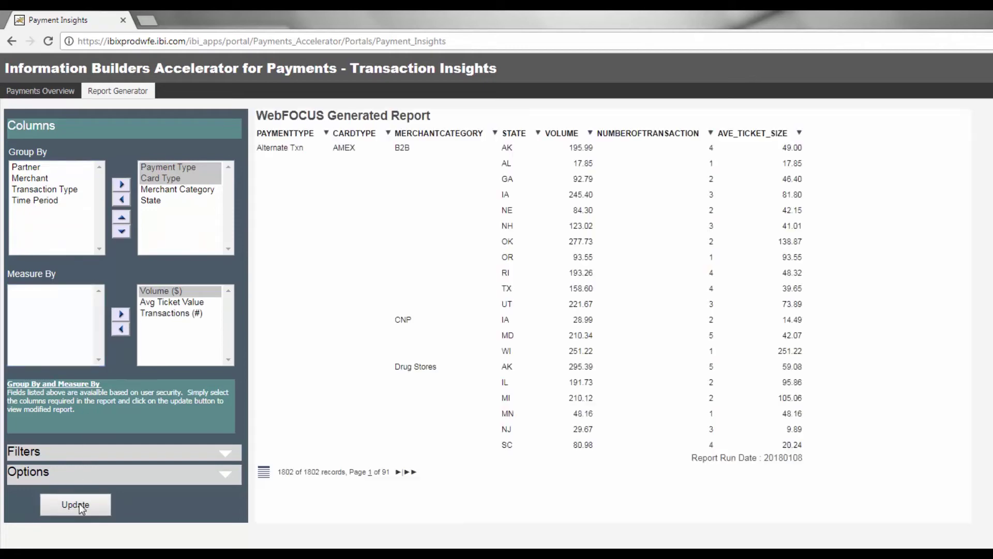
# - Filter the report to Time Period 2017-Dec and rerun it
pyautogui.click(226, 459)
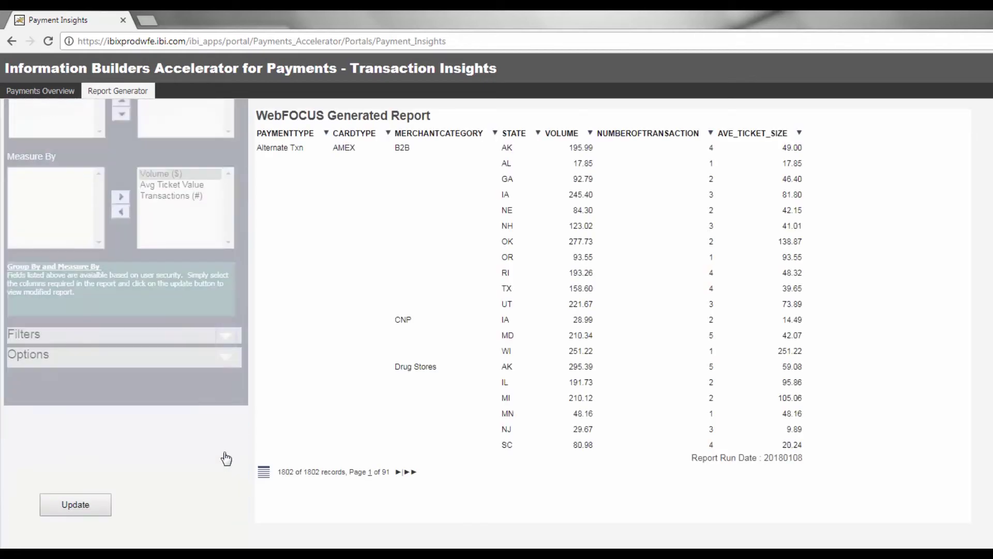
pyautogui.click(209, 399)
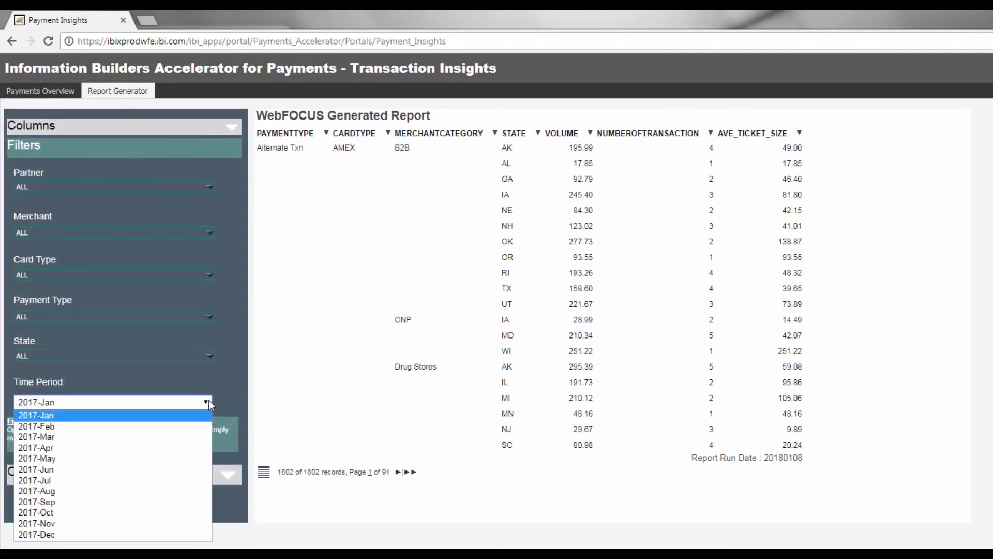
pyautogui.click(98, 532)
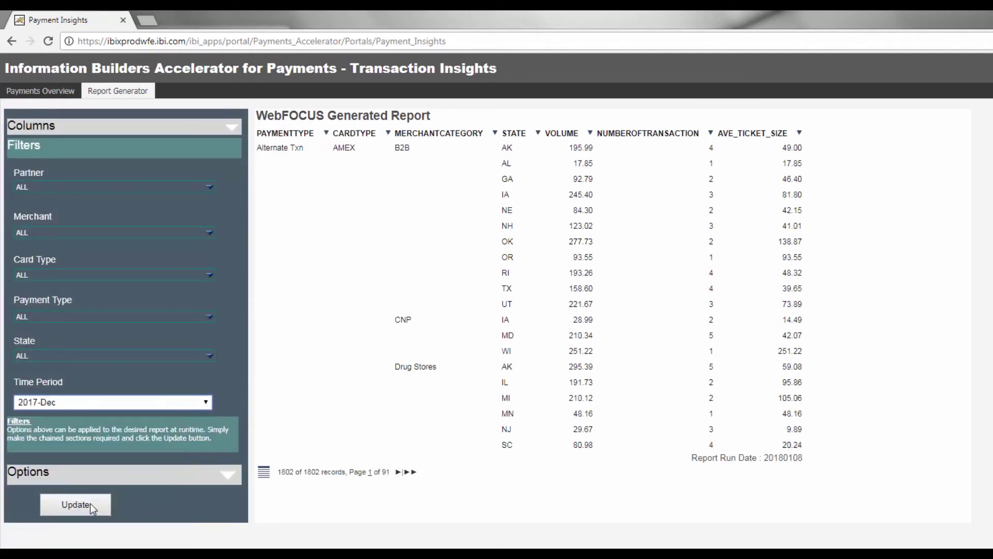
pyautogui.click(91, 508)
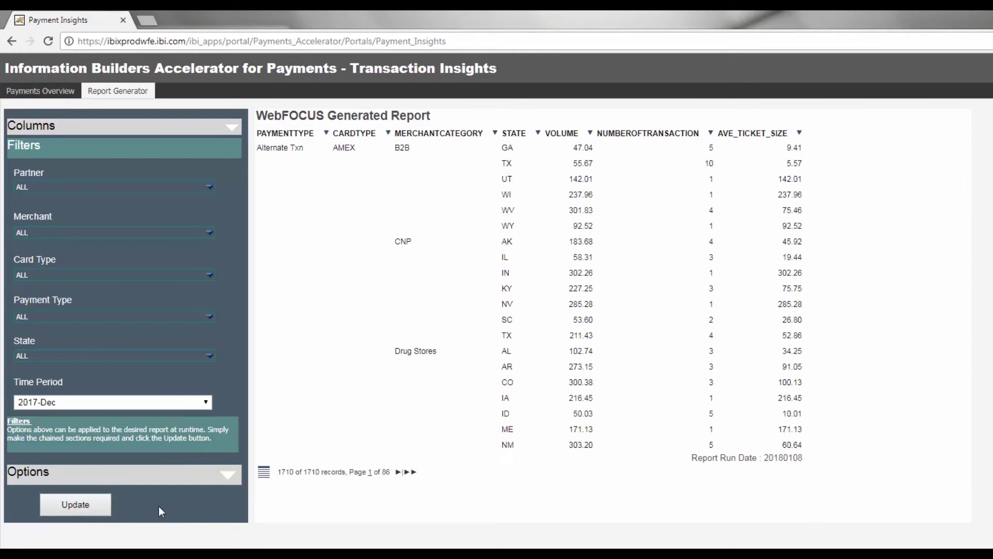
# - Change the report heading to 'Payments Report for December 2017'
pyautogui.click(231, 479)
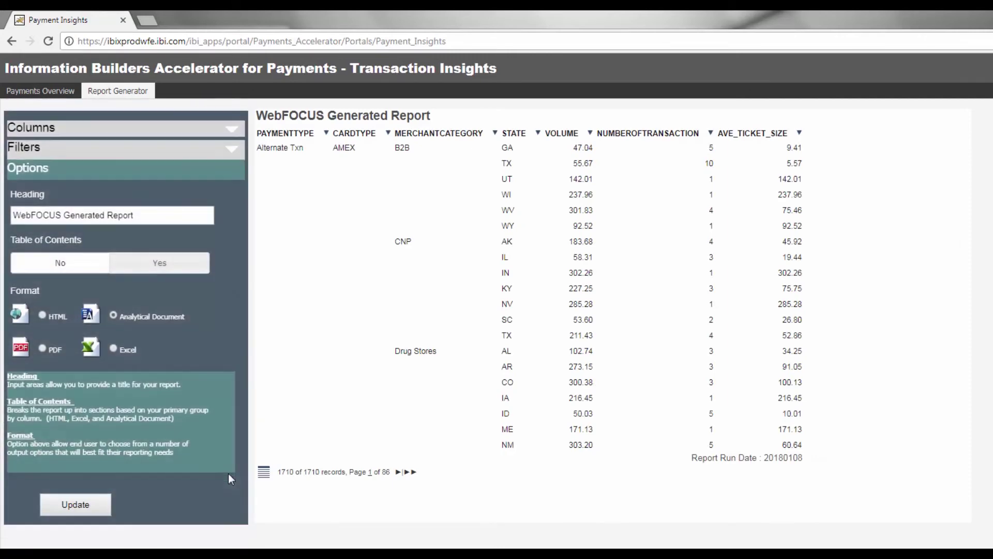
pyautogui.moveTo(144, 221); pyautogui.dragTo(12, 214)
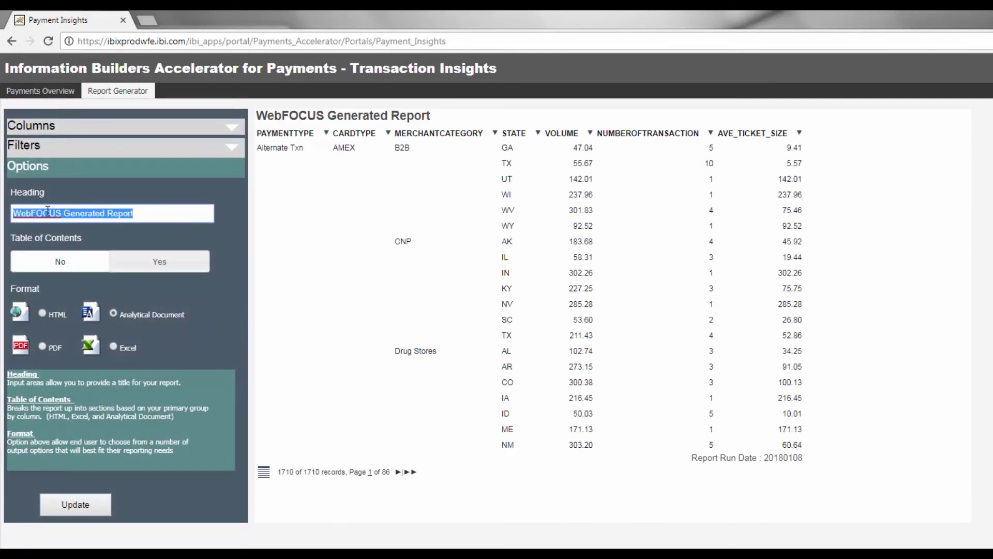
pyautogui.write('Payments Report for December 2017')
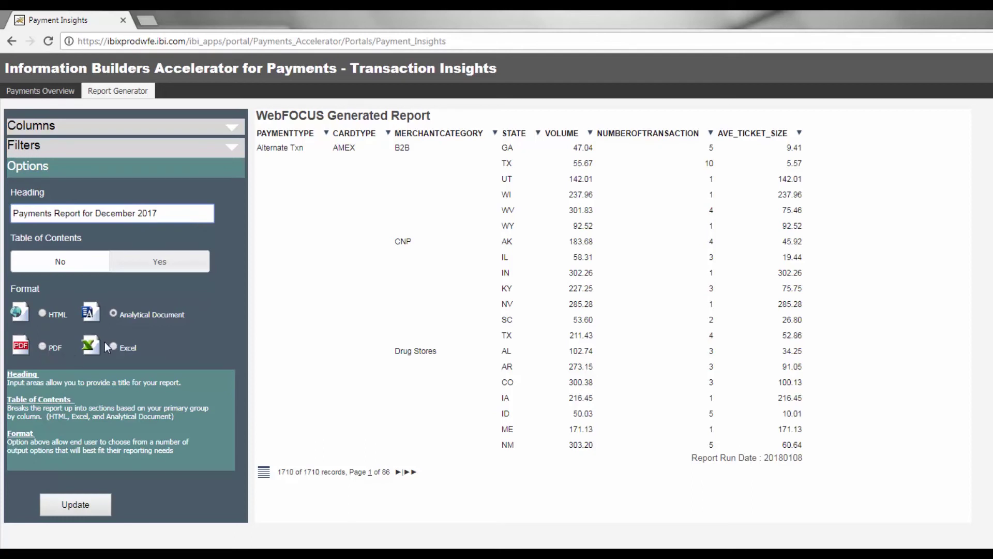
pyautogui.click(78, 505)
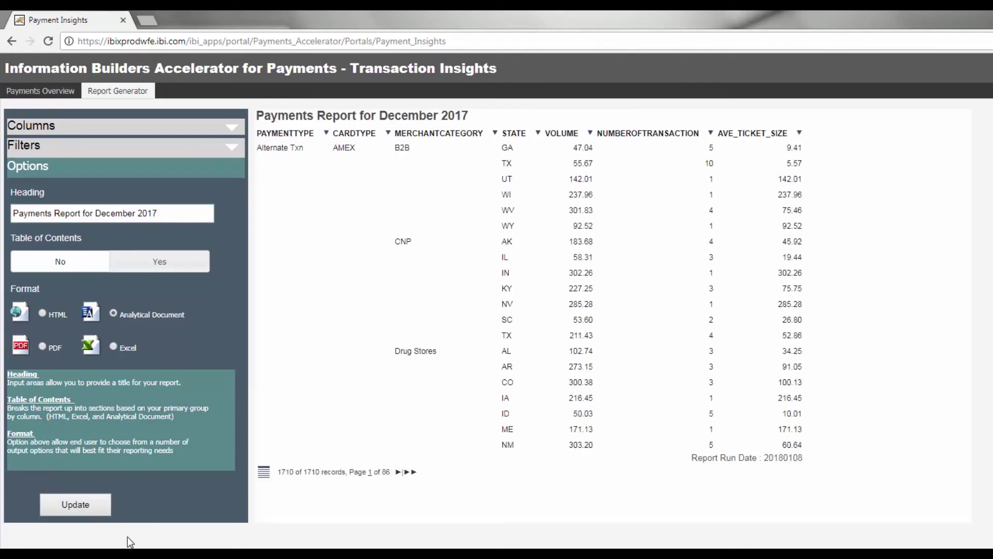
# - Sort descending by NUMBEROFTRANSACTION, then by AVE_TICKET_SIZE
pyautogui.click(710, 133)
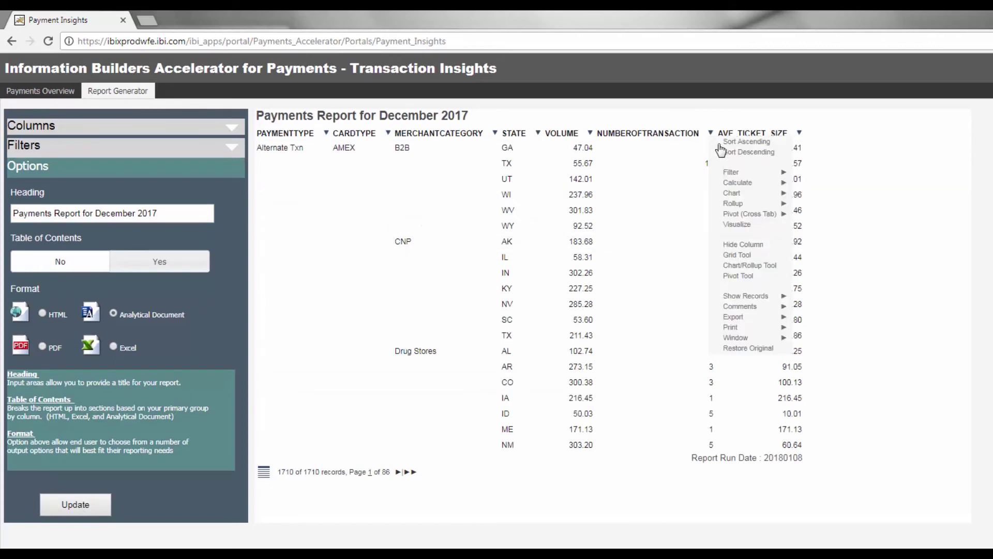
pyautogui.click(722, 154)
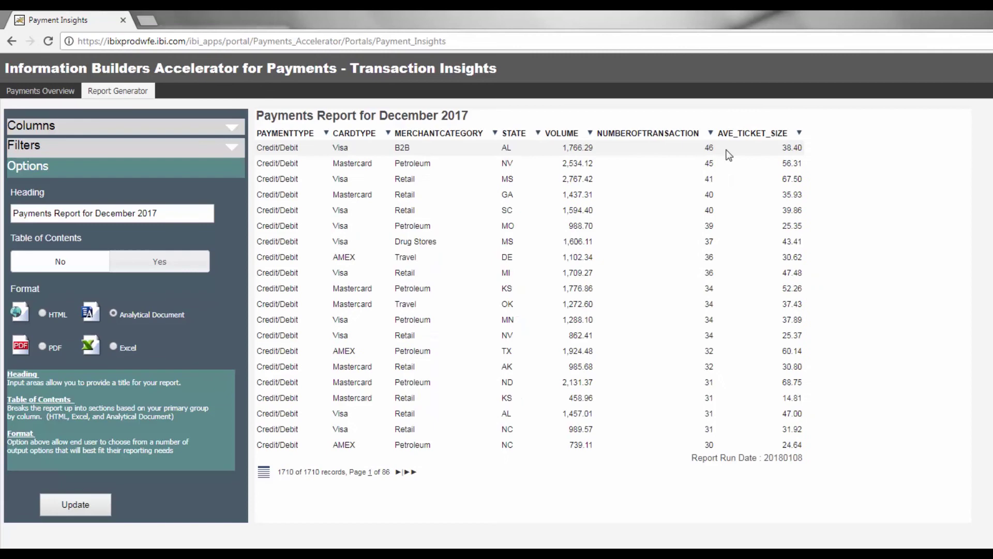
pyautogui.click(799, 133)
pyautogui.click(809, 152)
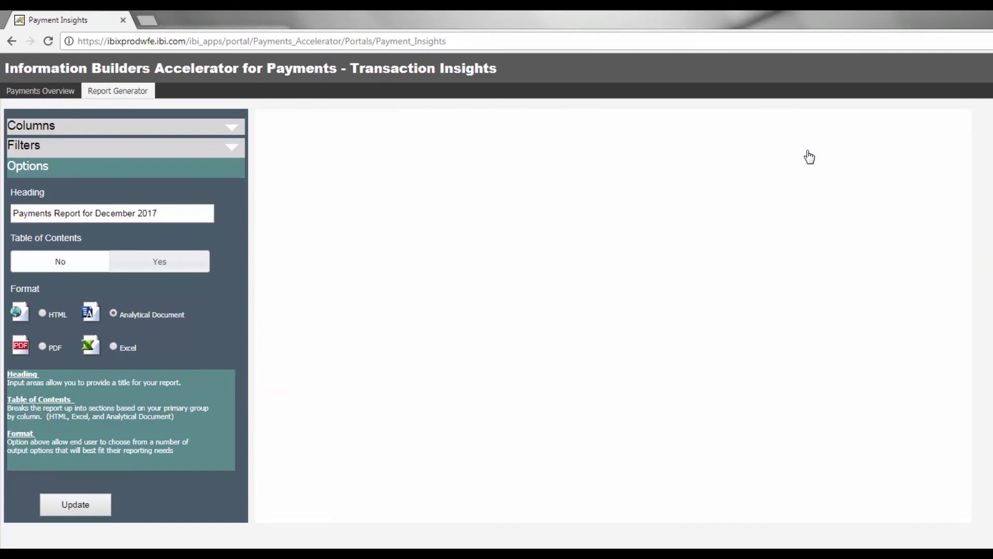
# - Chart average ticket size as columns by STATE and transactions as a pie by CARDTYPE
pyautogui.click(801, 134)
pyautogui.moveTo(821, 193)
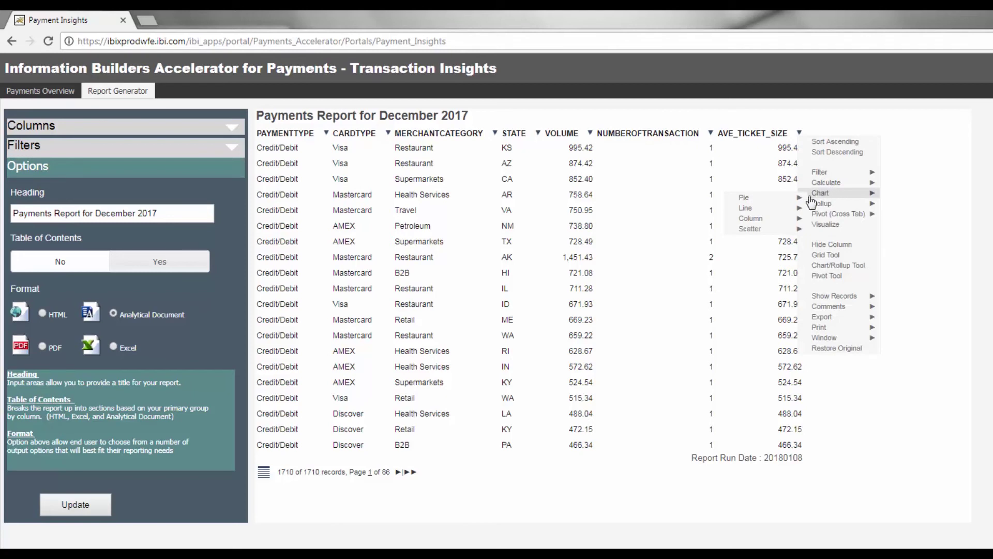
pyautogui.moveTo(751, 218)
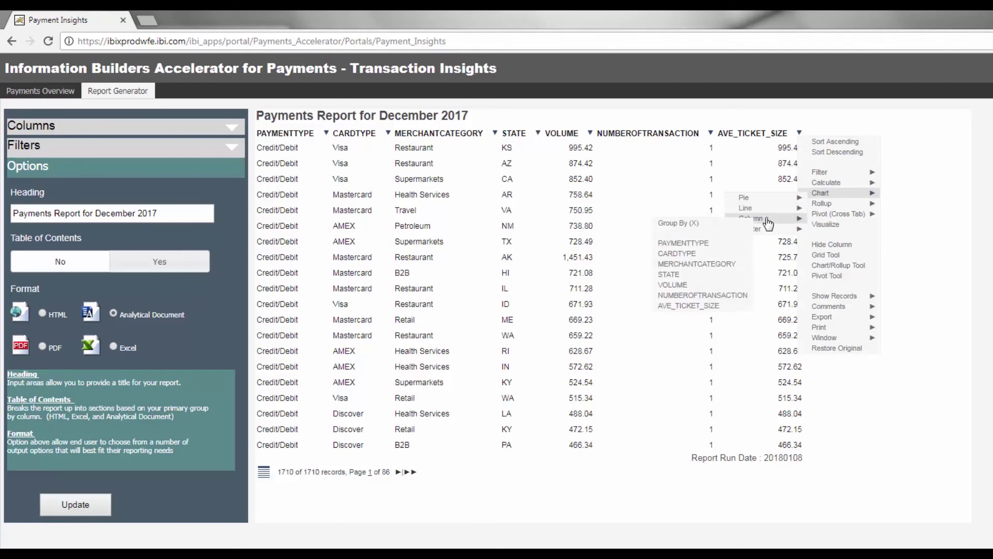
pyautogui.click(676, 278)
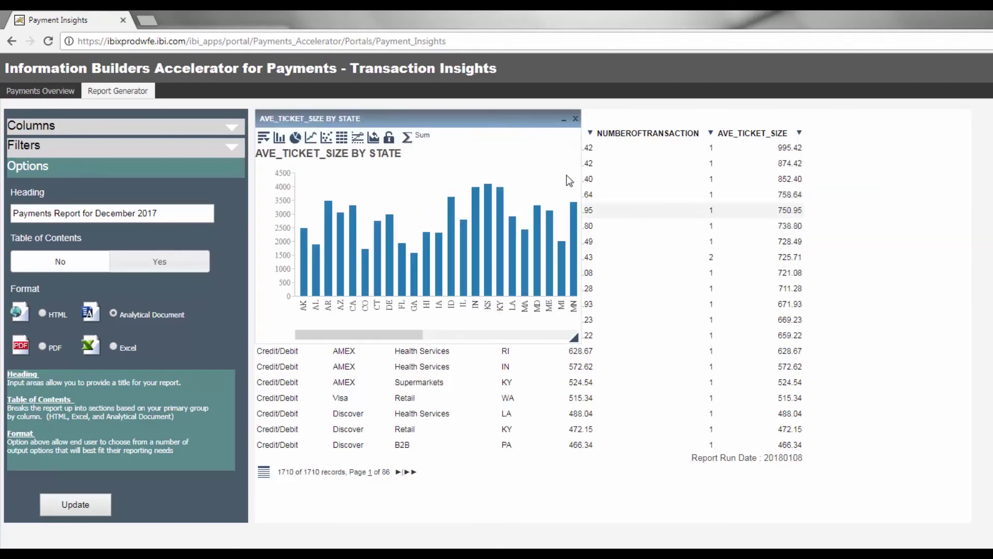
pyautogui.moveTo(532, 121); pyautogui.dragTo(530, 159)
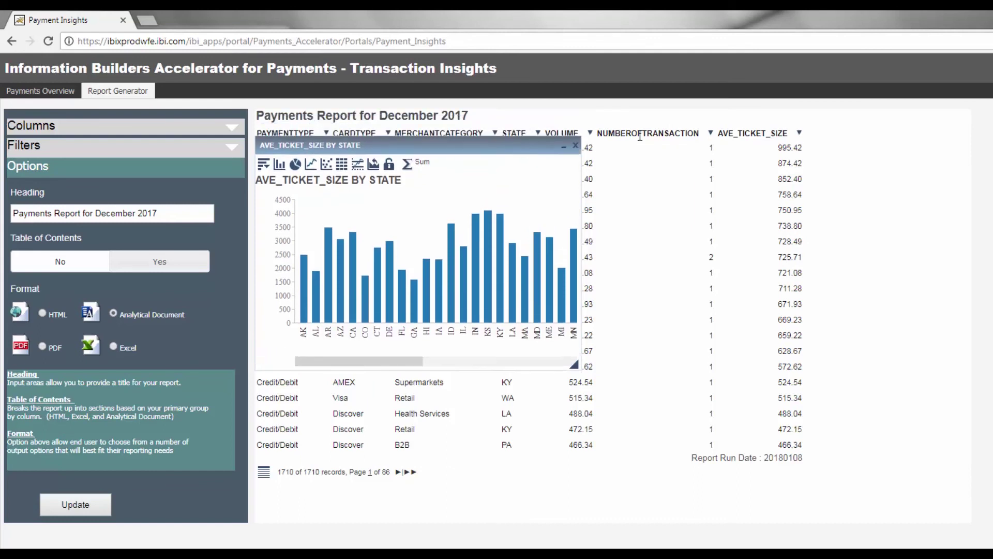
pyautogui.click(711, 135)
pyautogui.moveTo(732, 192)
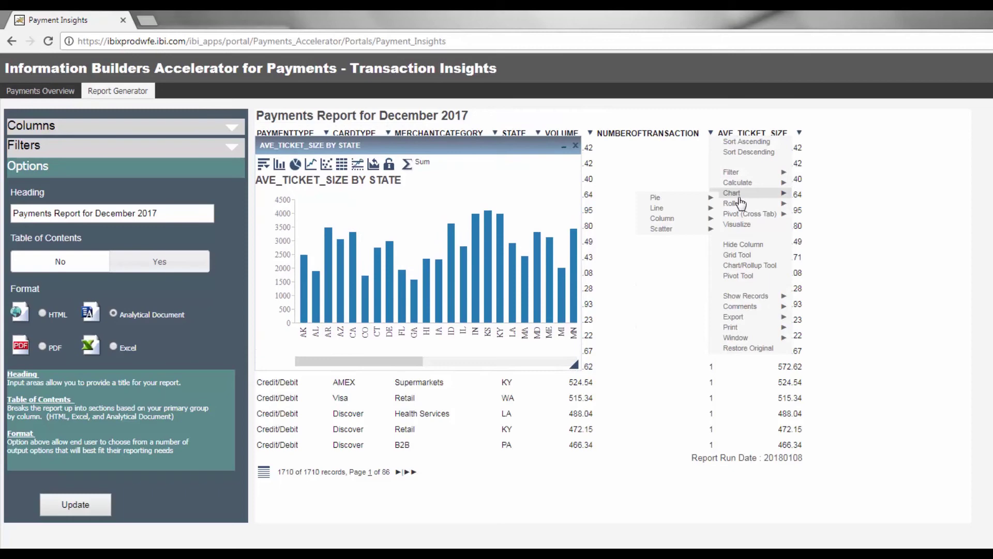
pyautogui.moveTo(656, 198)
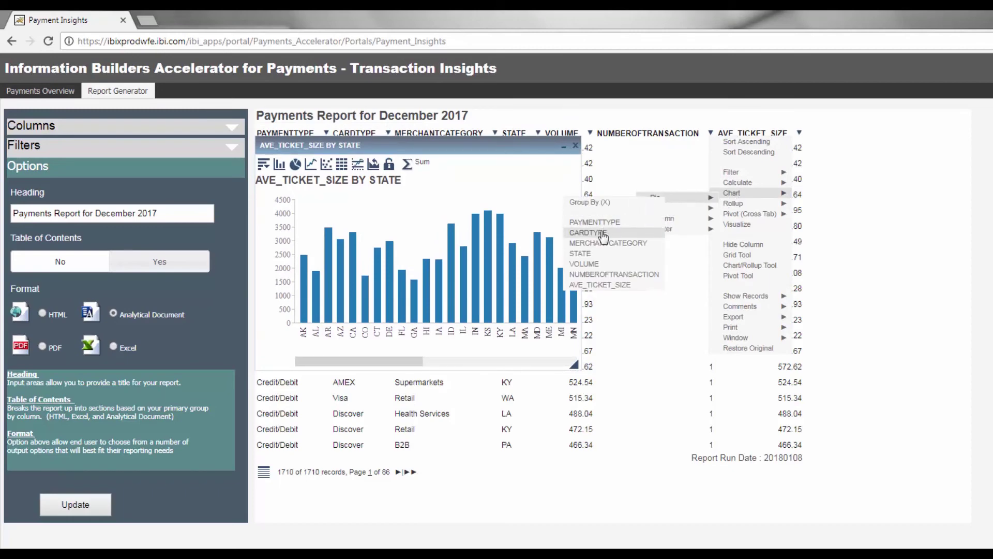
pyautogui.click(595, 233)
# - Drag the NUMBEROFTRANSACTION BY CARDTYPE pie chart to the lower right, clear of the bar chart
pyautogui.moveTo(460, 150); pyautogui.dragTo(814, 258)
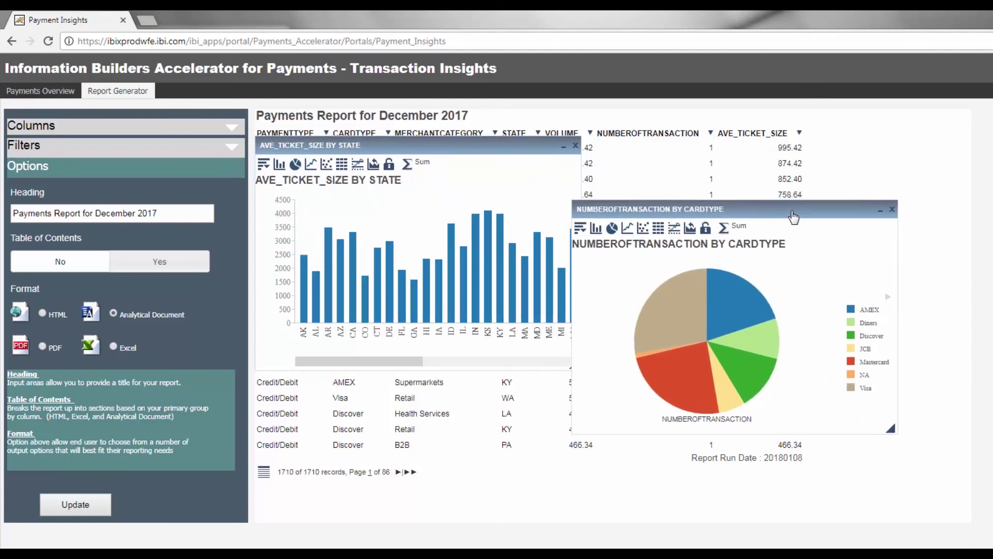